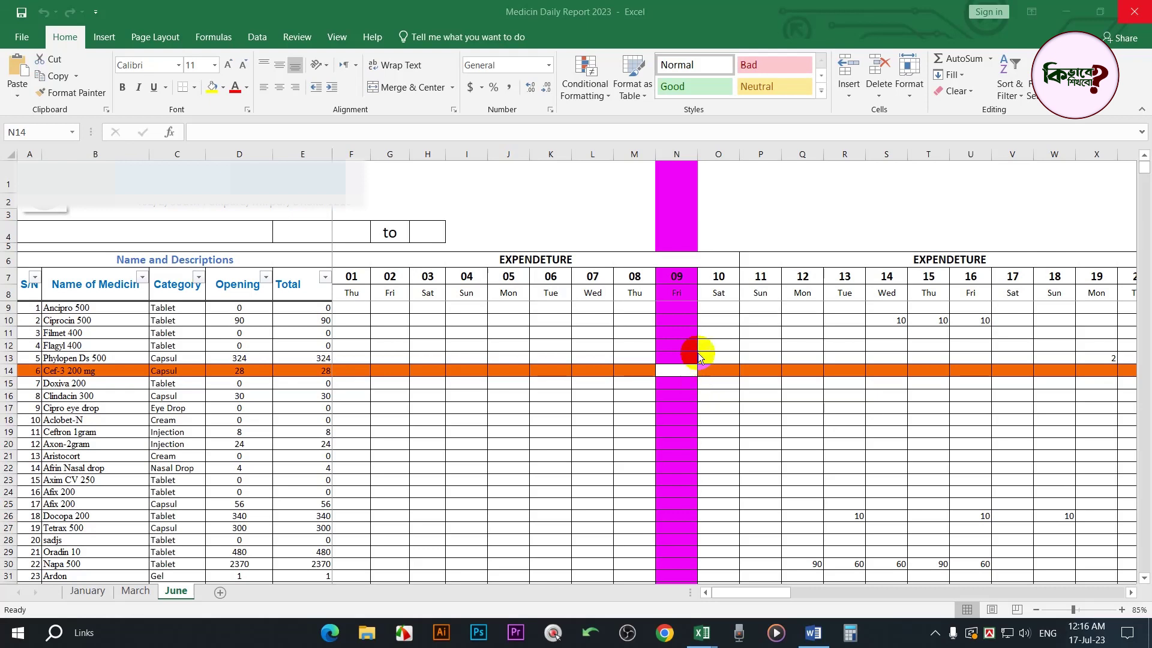
Step: Select K11, then BW19 on the June sheet to watch the row and column highlight follow
click(544, 336)
click(550, 336)
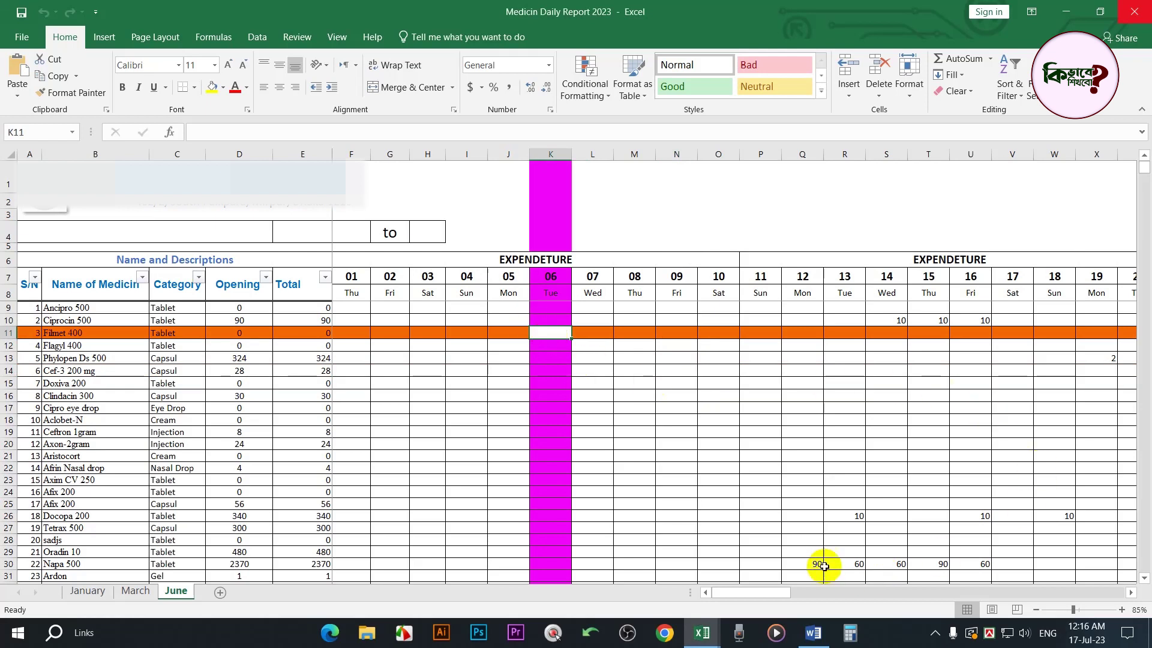
drag(759, 596, 1033, 594)
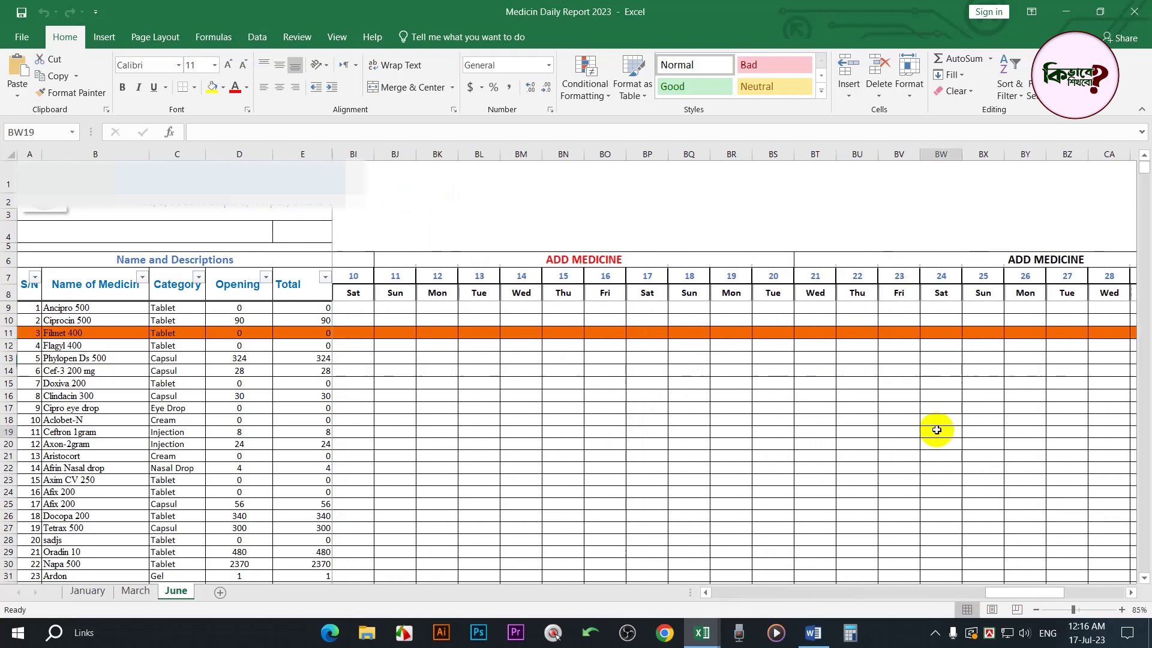
click(942, 434)
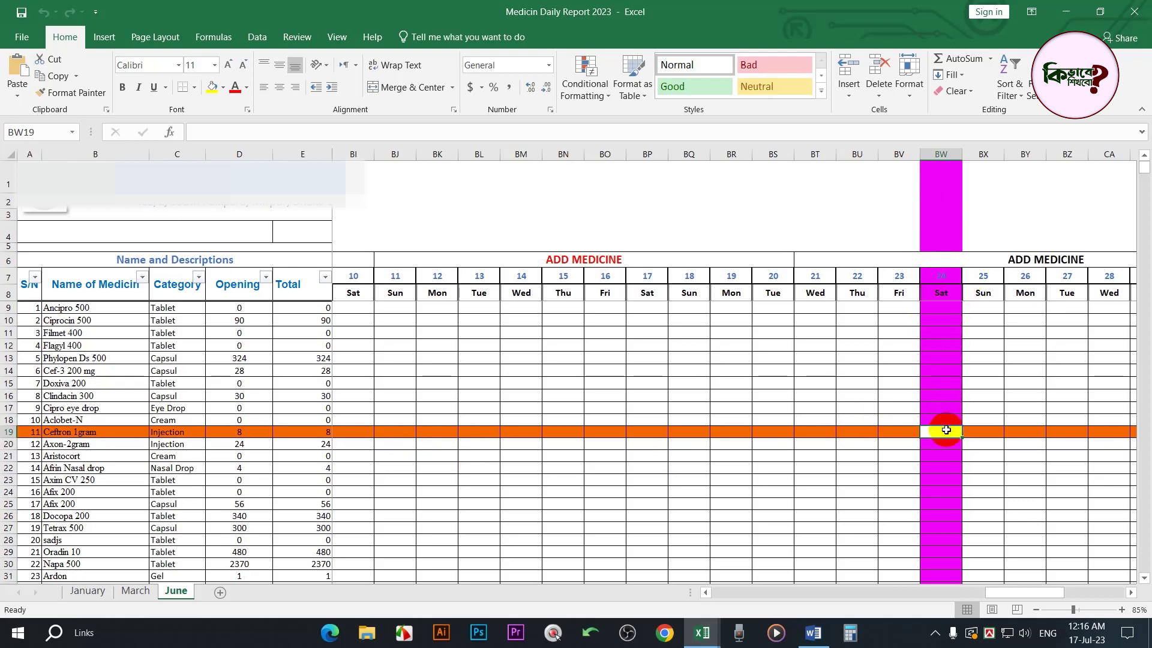
Step: Move the June highlight back to S16, then switch to the March sheet
drag(1002, 591, 780, 602)
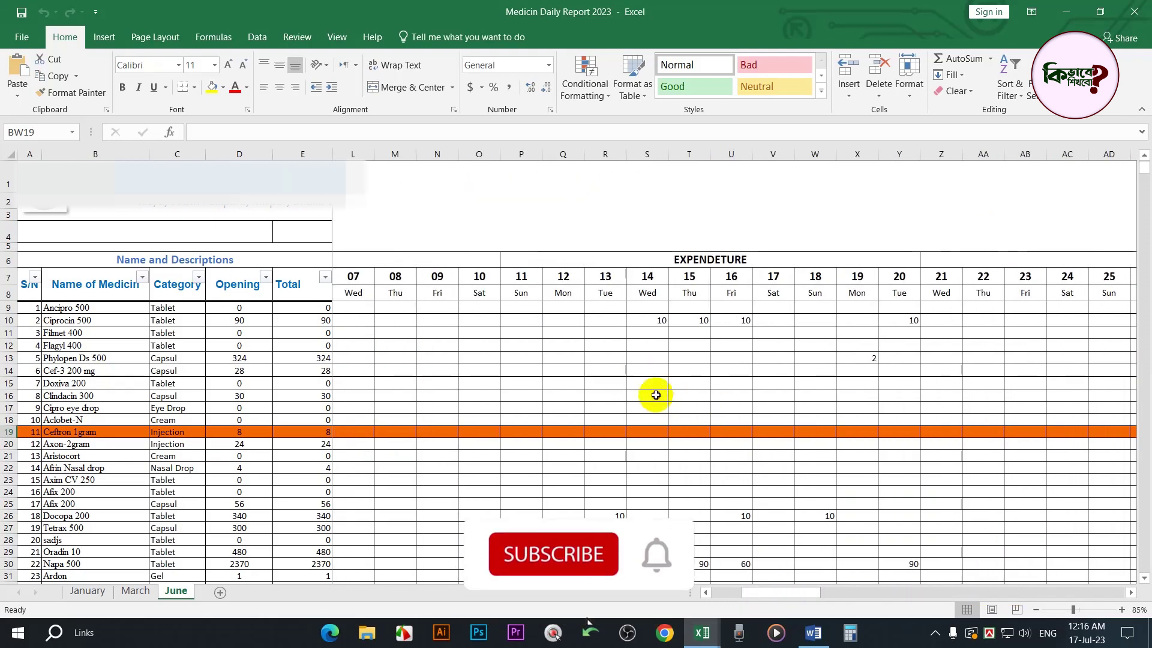
click(658, 396)
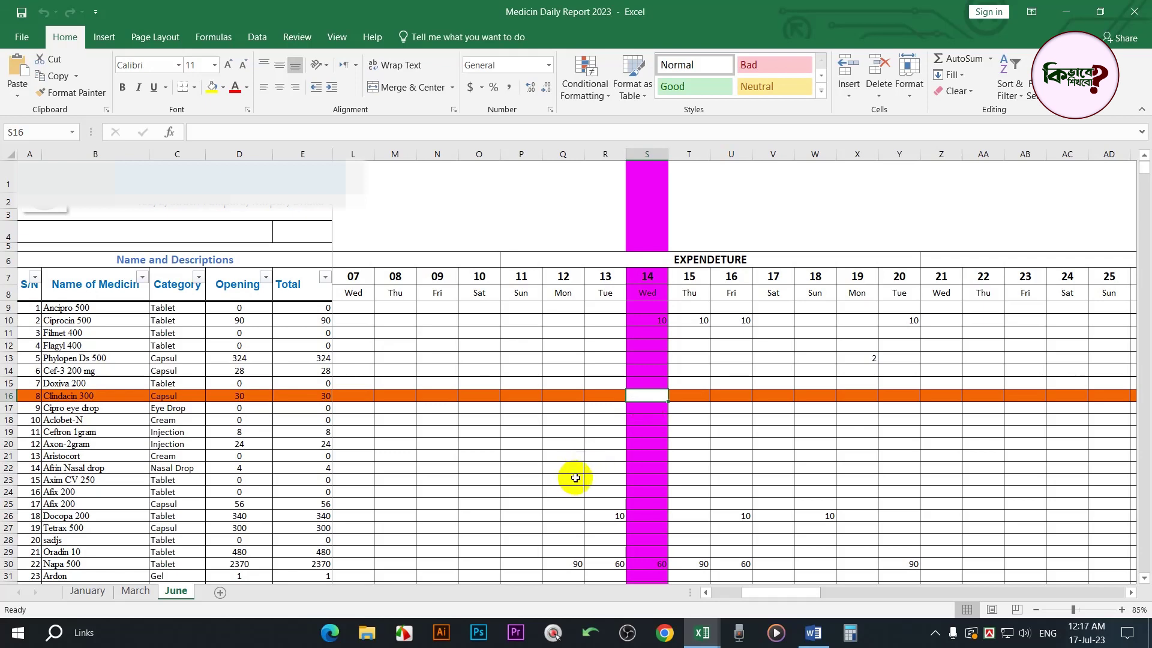
click(139, 594)
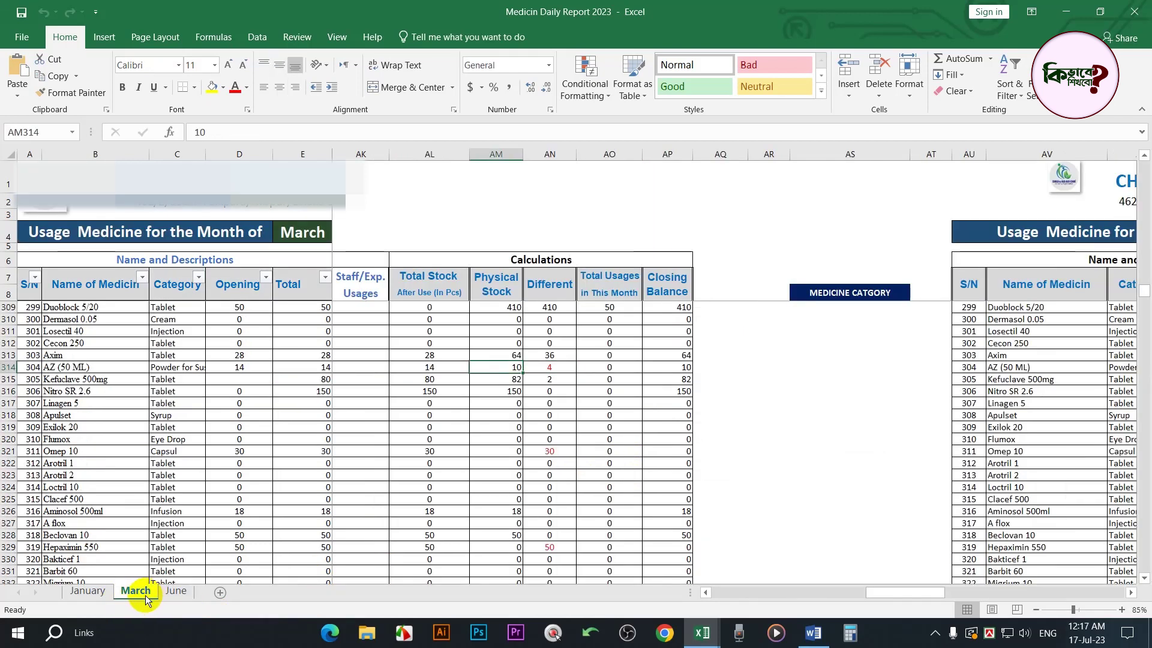
Step: Check March's I316 and Total cell E321, then open the March sheet's code window
drag(887, 589, 708, 593)
click(489, 388)
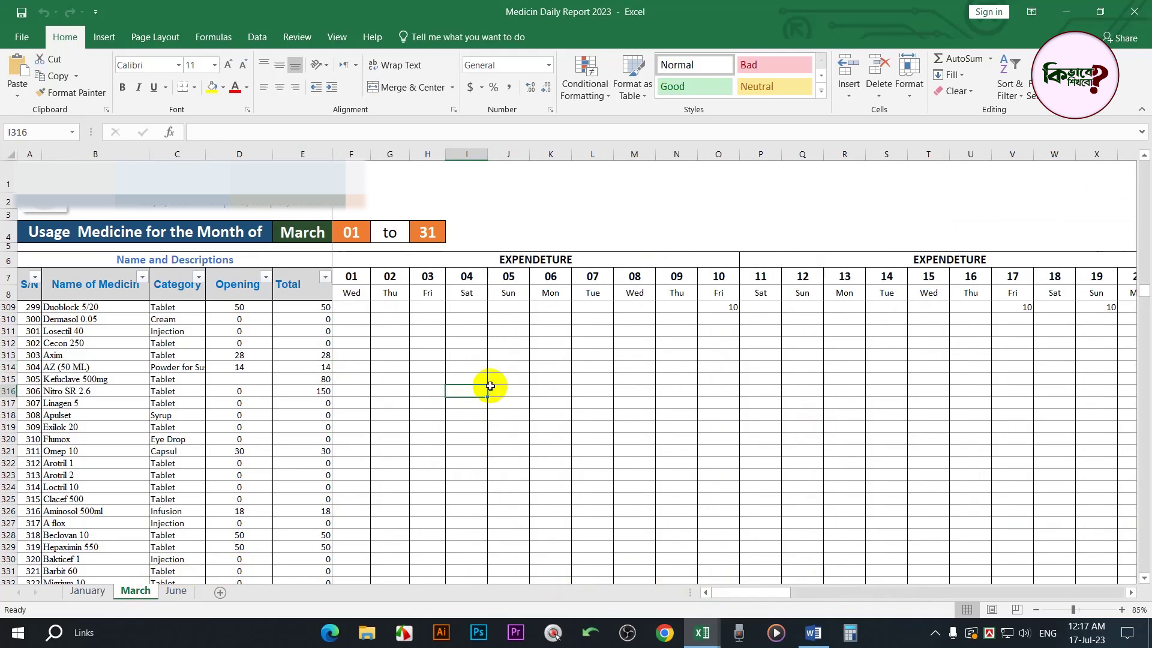
click(302, 451)
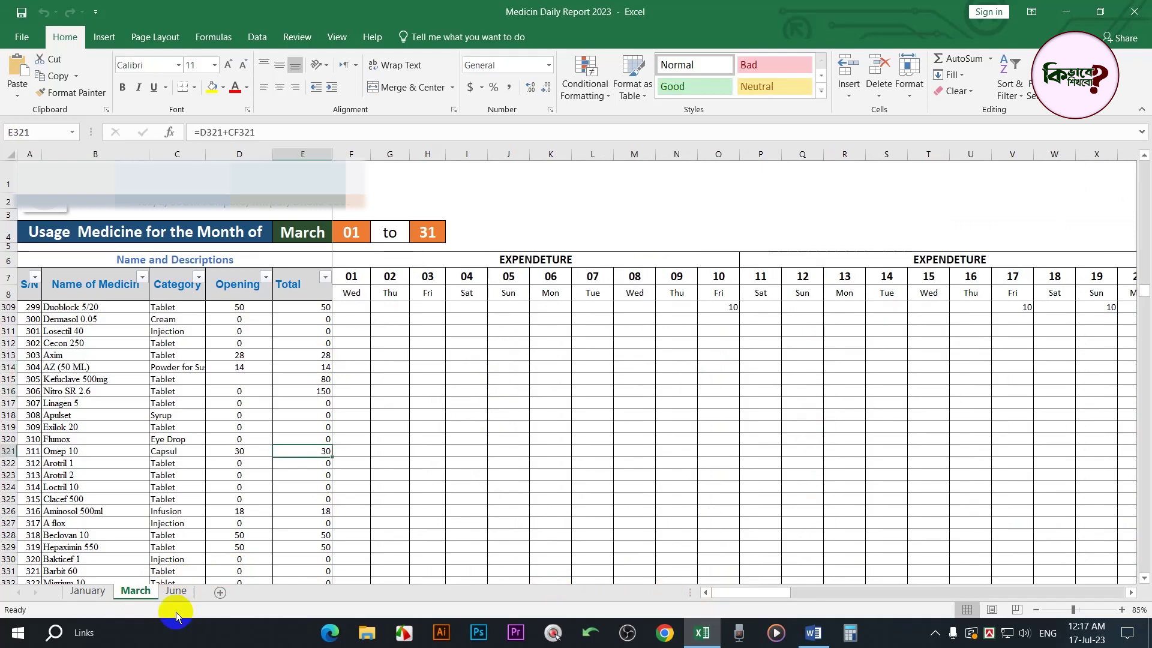
right_click(139, 592)
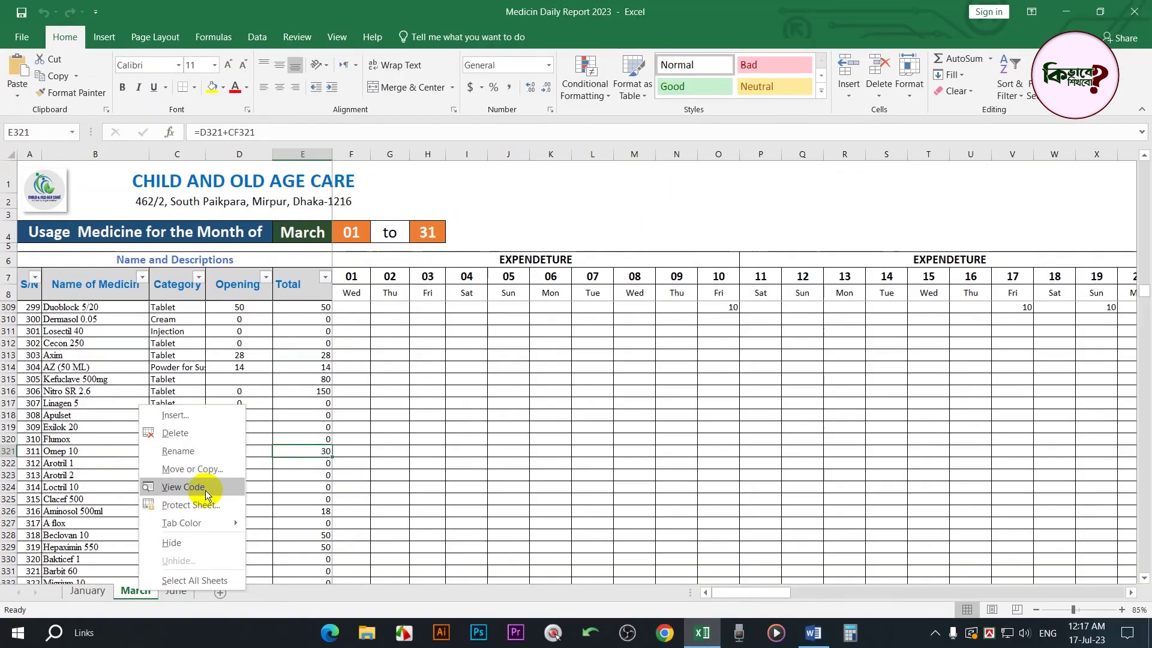
click(412, 334)
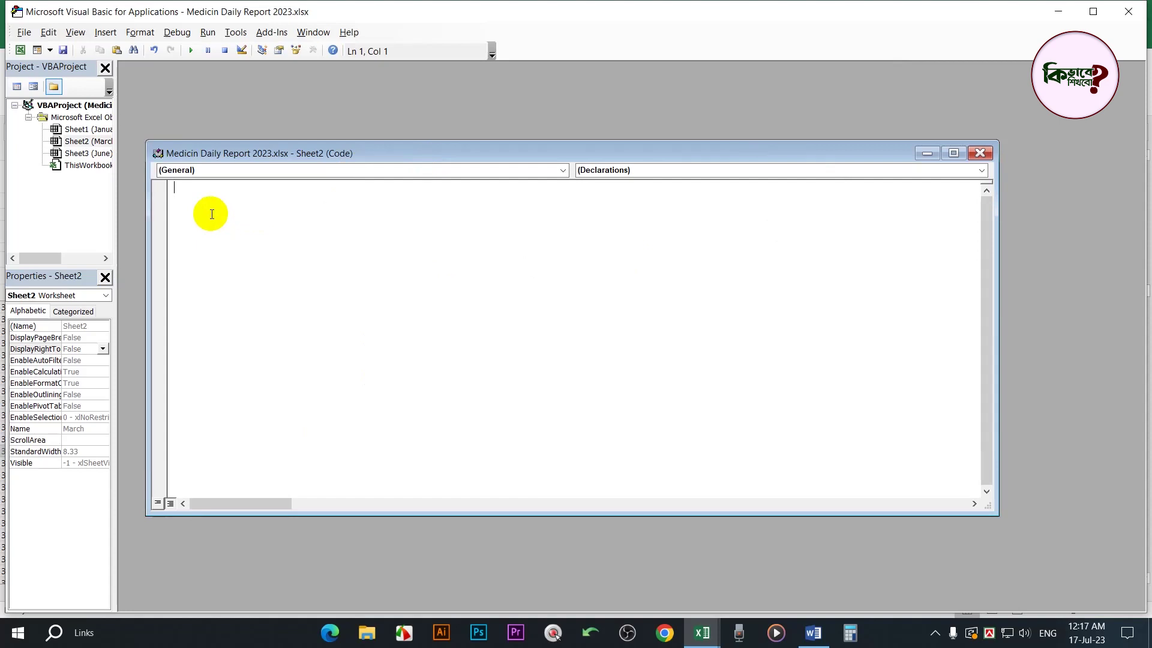
Step: Paste the Worksheet_SelectionChange macro that colours the column 26 and the row 46
text(Private Sub Worksheet_SelectionChange(ByVal Target As Range)   Cells.Interior.ColorIndex = xlColorIndexNone  Target.EntireColumn.Interior.ColorIndex = 26  Target.EntireRow.Interior.ColorIndex = 46  Target.Interior.ColorIndex = xlColorIndexNone   End Sub)
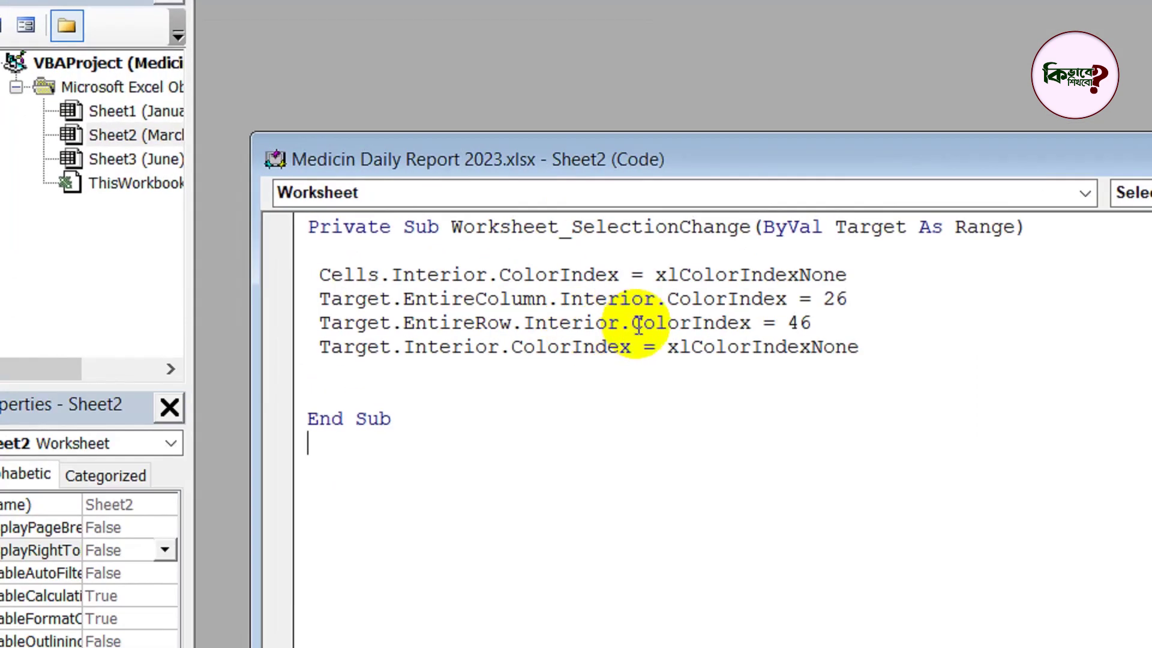
drag(307, 298, 322, 324)
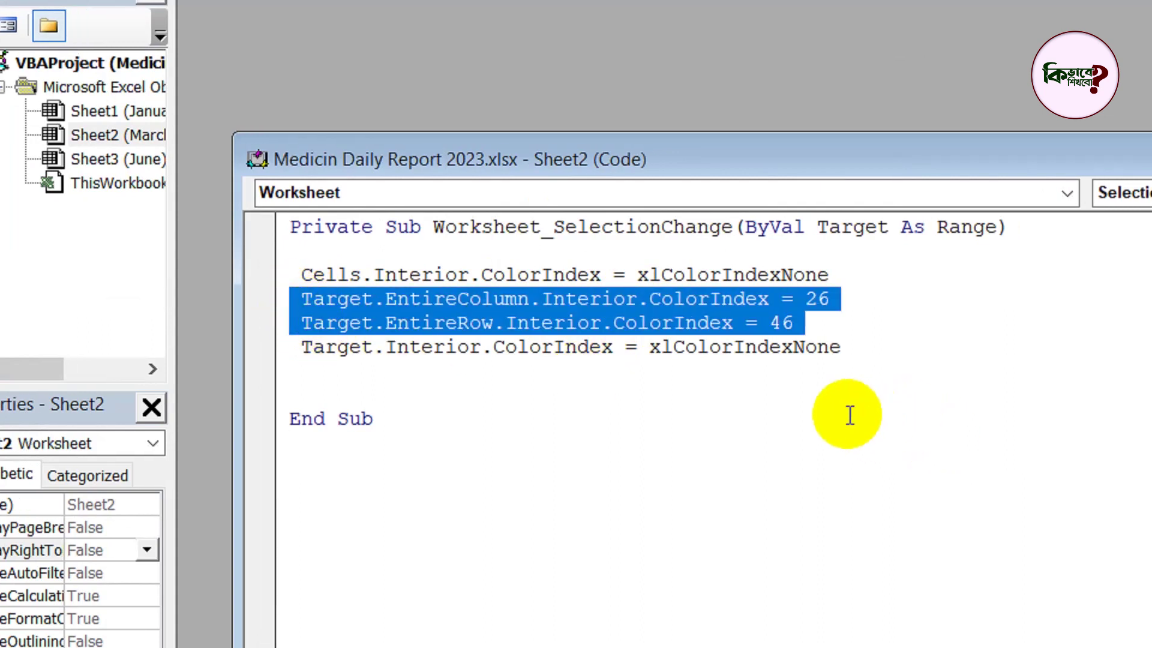
click(424, 300)
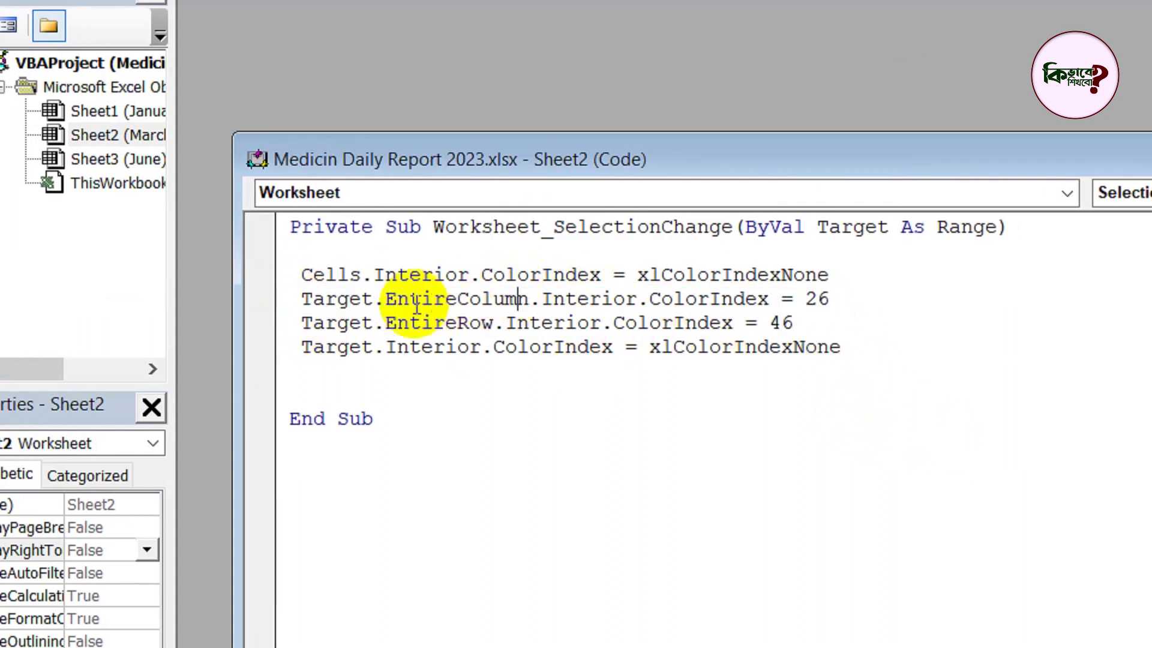
drag(458, 300, 595, 303)
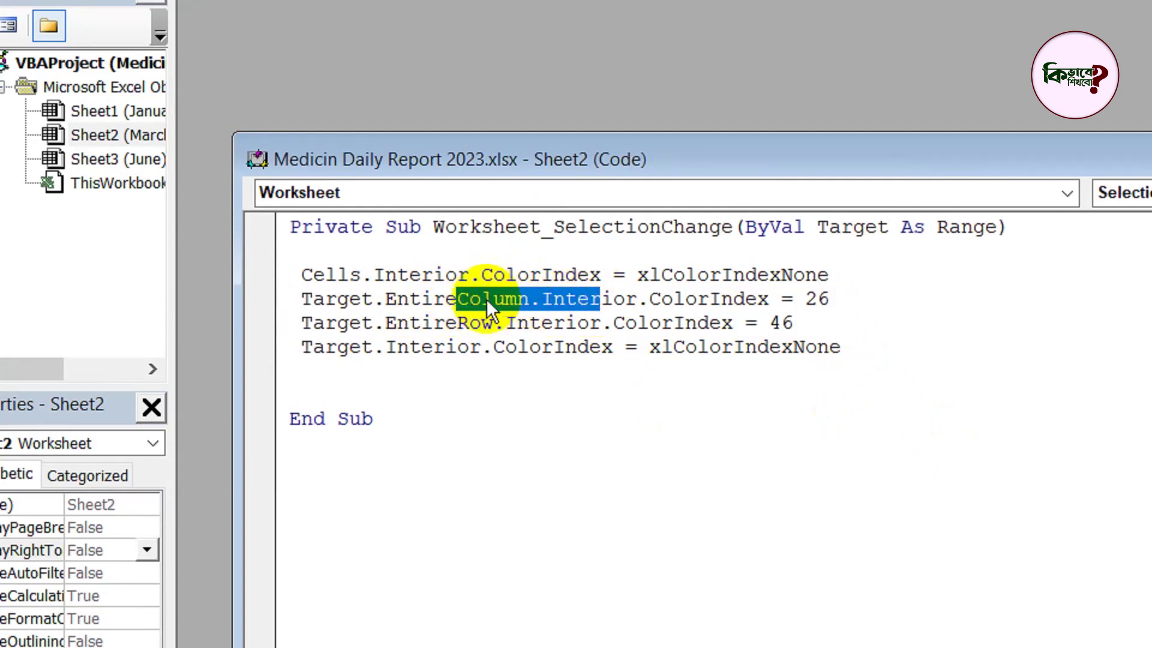
drag(829, 299, 651, 299)
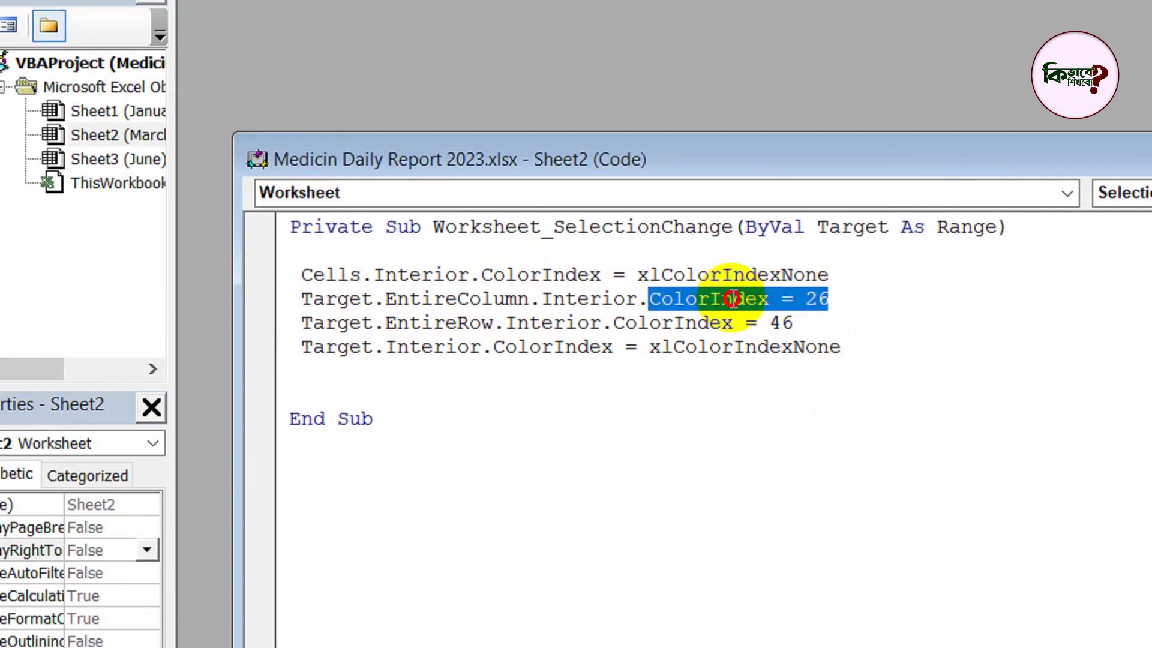
click(822, 297)
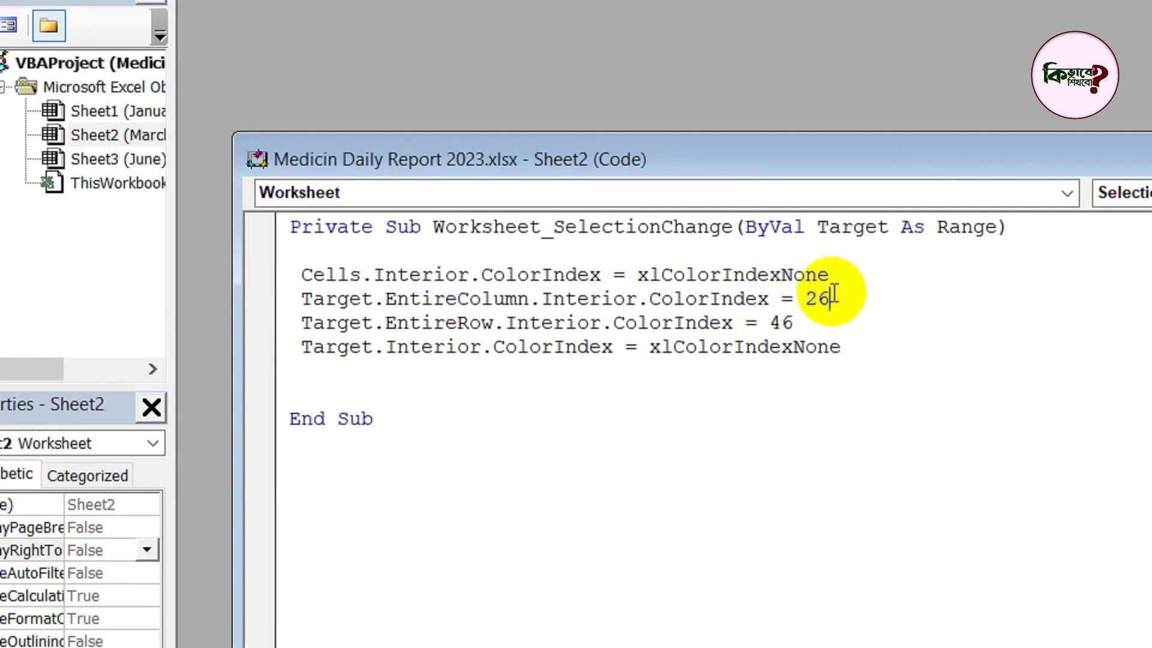
click(799, 327)
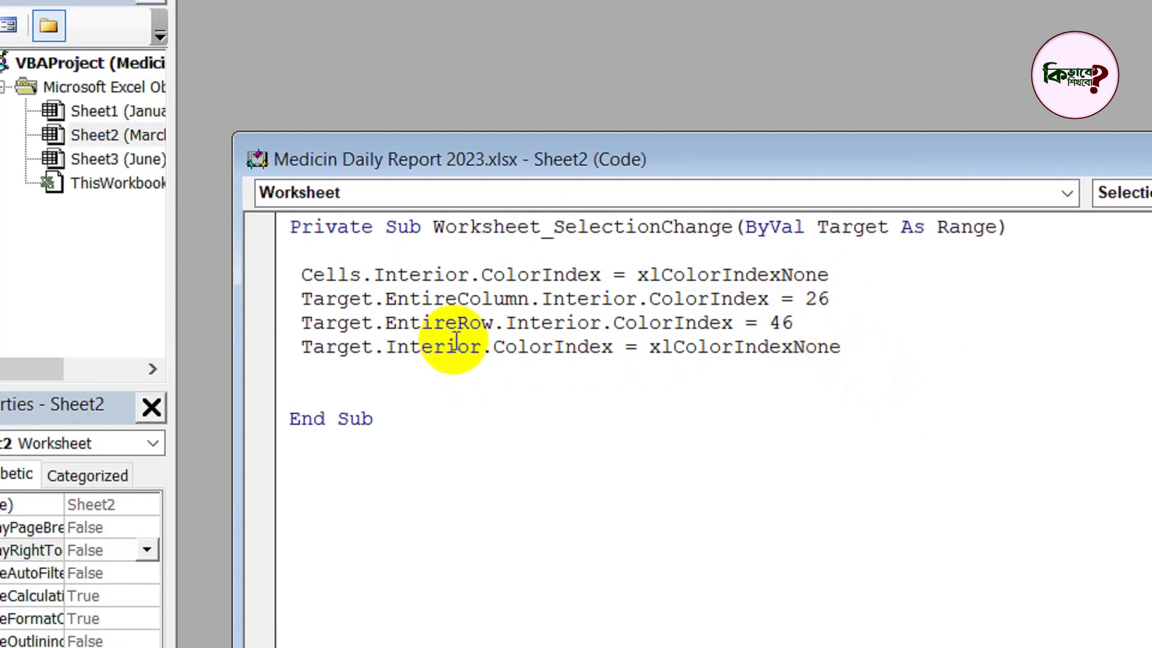
drag(457, 324, 499, 324)
click(590, 324)
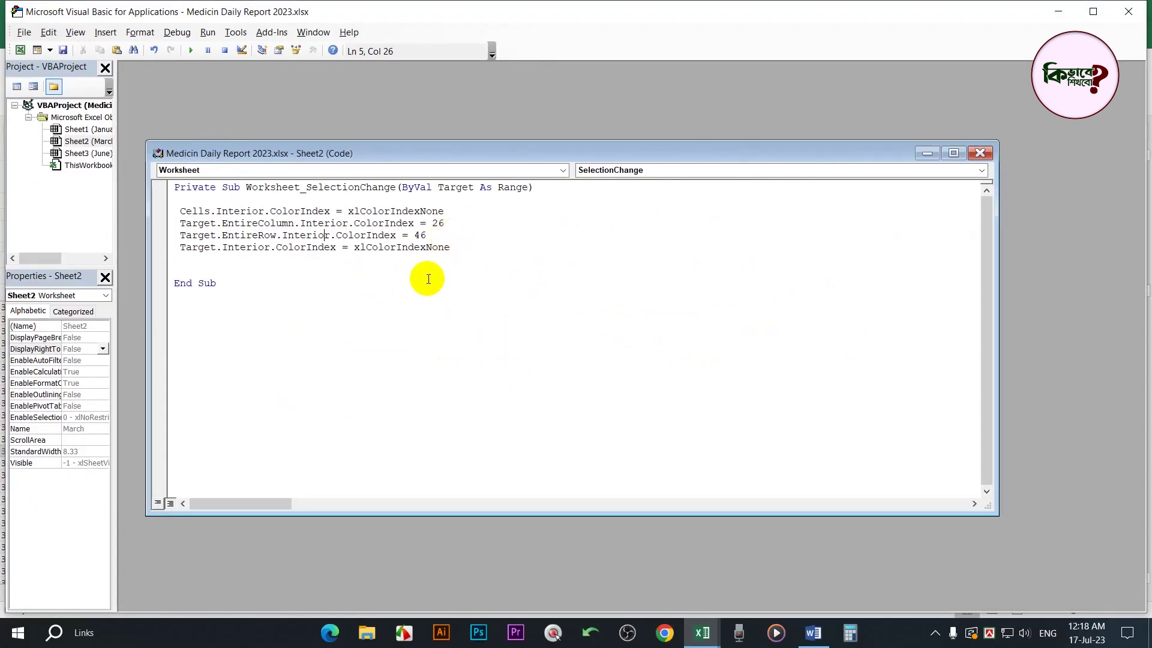
Step: Close the VBA editor and test the March highlight on J317, O315 and Q324
click(980, 154)
click(1128, 11)
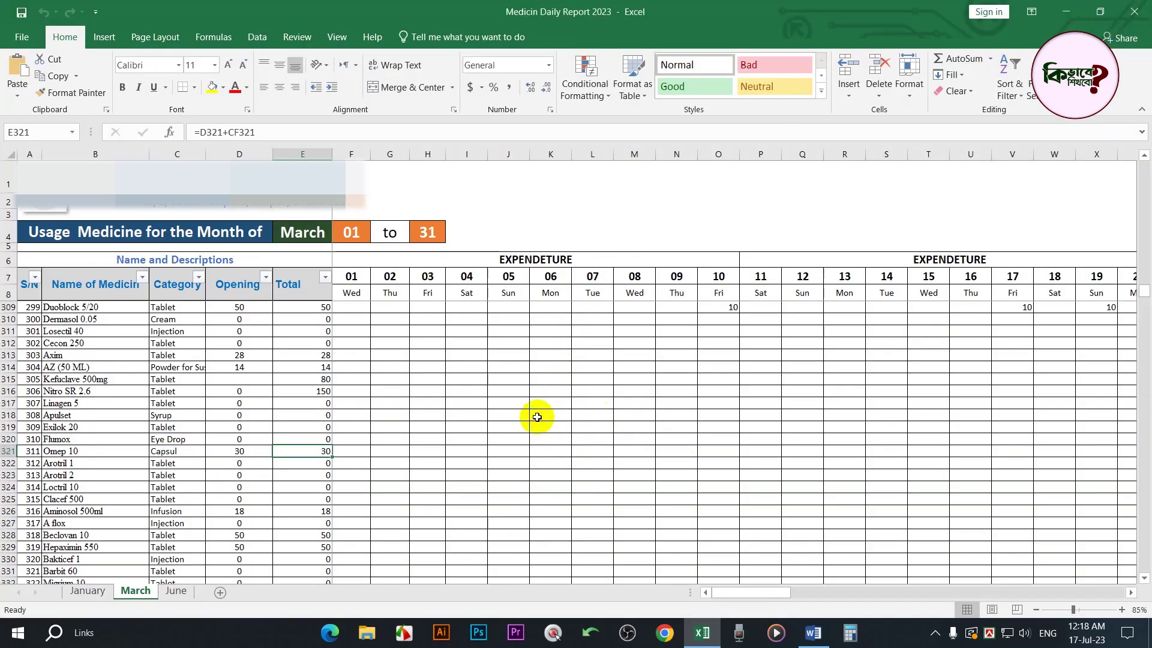
click(512, 401)
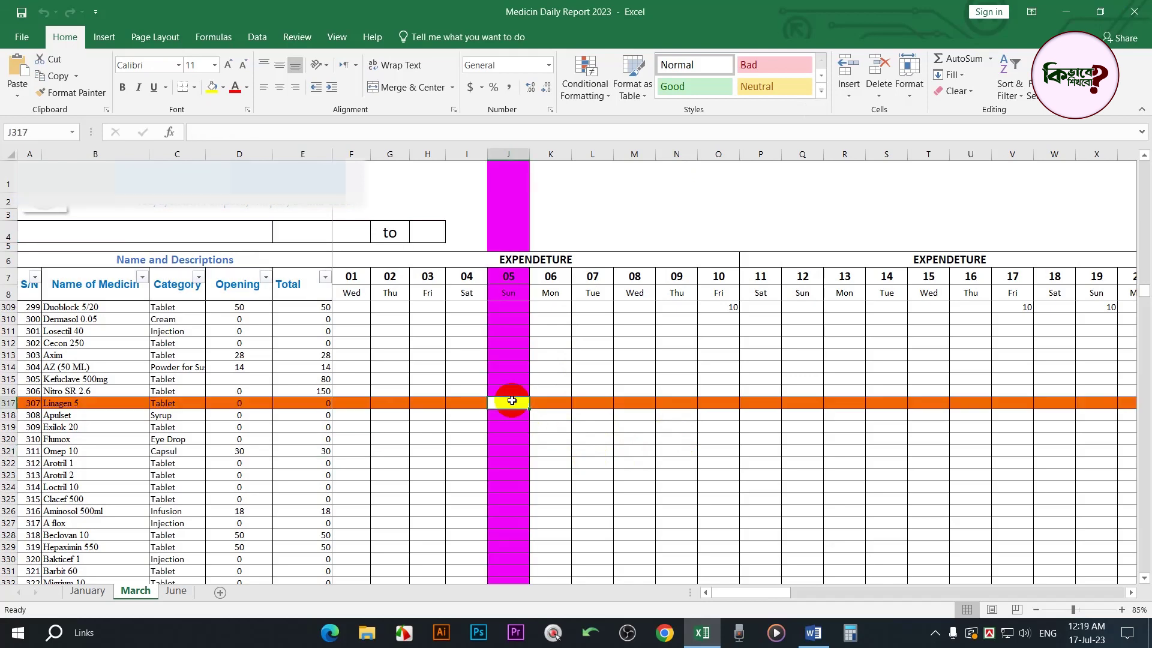
click(736, 379)
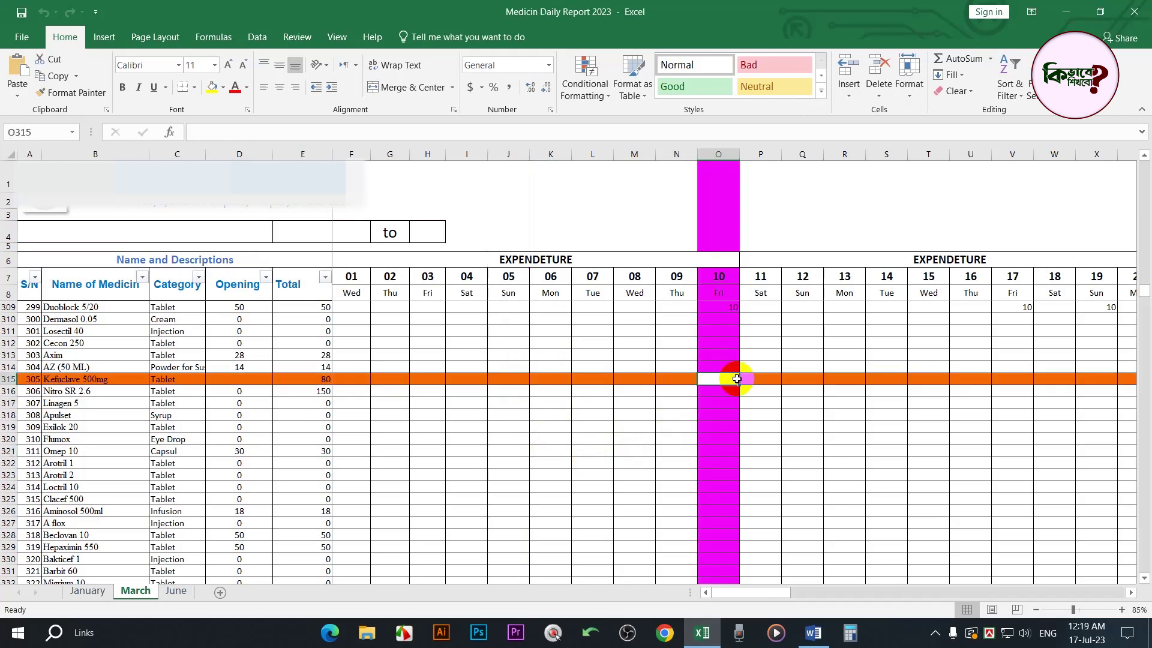
click(780, 485)
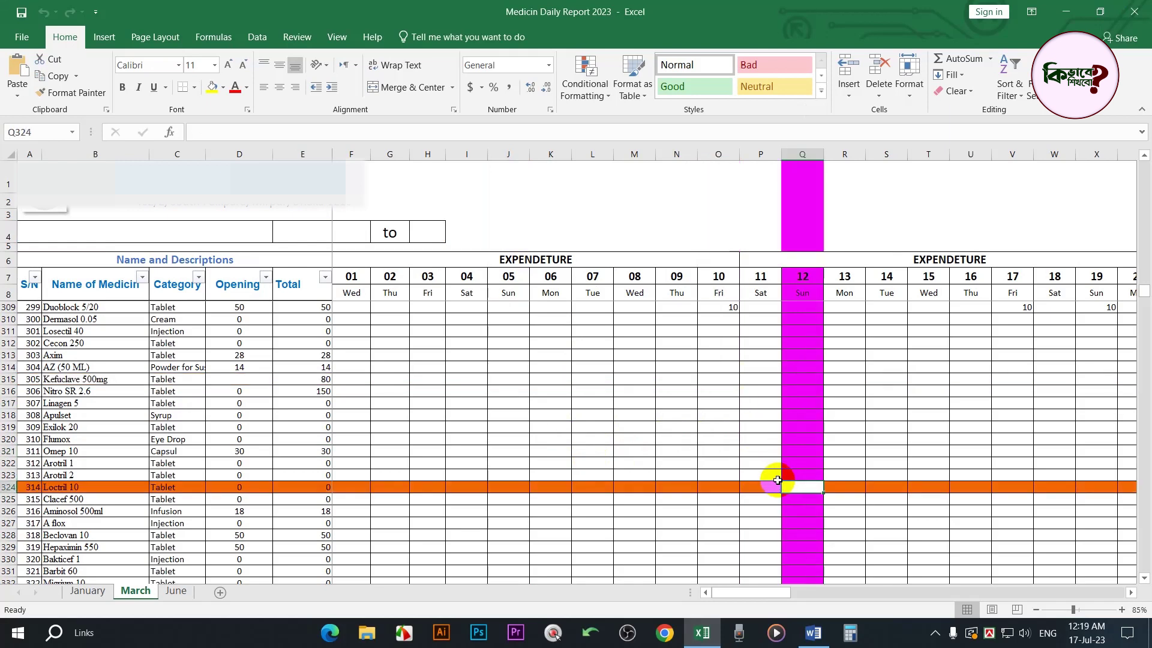